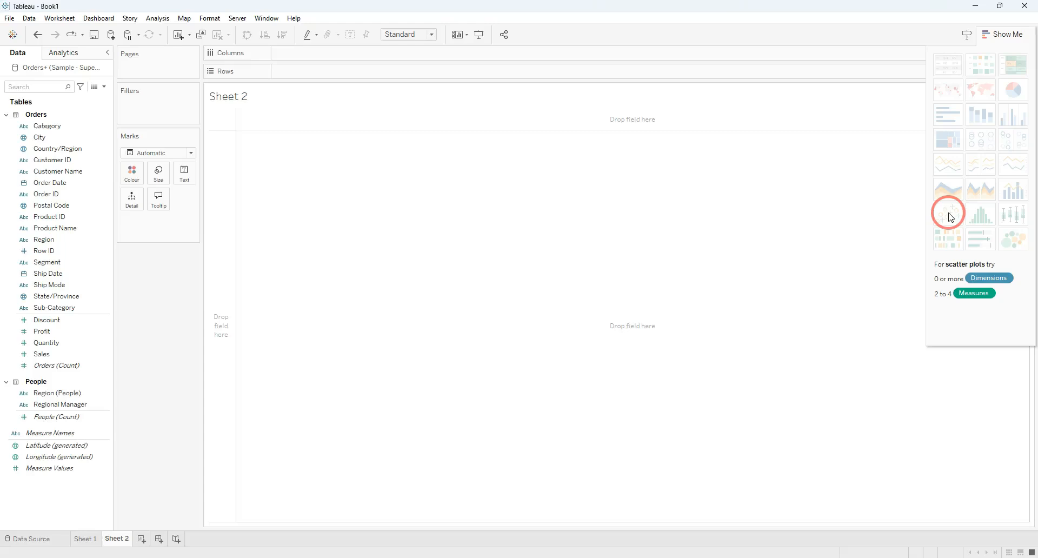
Place the Sales measure on Columns and the Profit measure on Rows
{"action": "left_click", "coordinate": [1002, 35]}
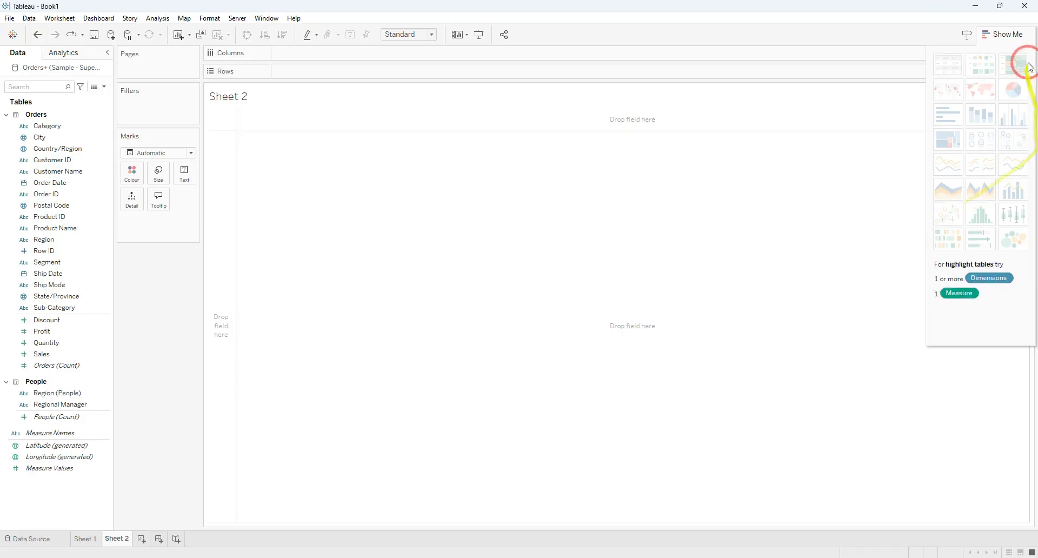
{"action": "left_click", "coordinate": [1004, 34]}
{"action": "left_click", "coordinate": [83, 320]}
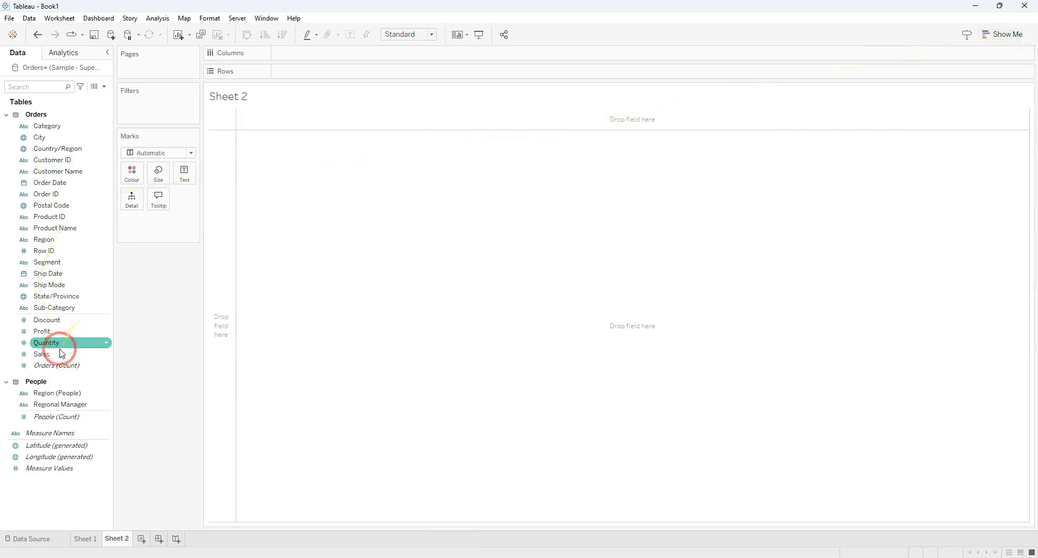
{"action": "left_click_drag", "start_coordinate": [54, 361], "coordinate": [297, 52]}
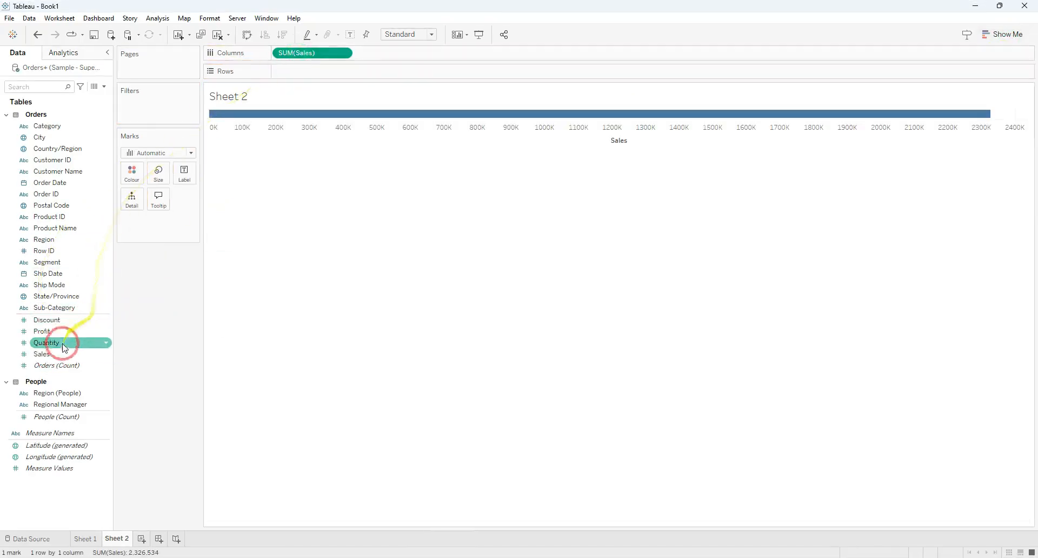
{"action": "left_click_drag", "start_coordinate": [54, 332], "coordinate": [301, 73]}
Turn off measure aggregation so each record gets its own mark, and fit the chart to Entire View
{"action": "mouse_move", "coordinate": [607, 132]}
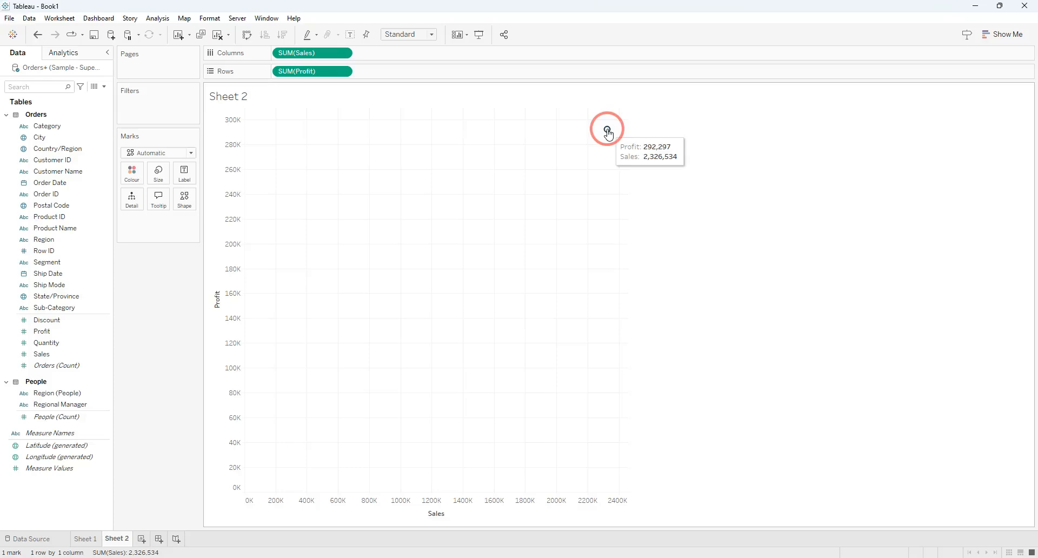
{"action": "left_click", "coordinate": [160, 19]}
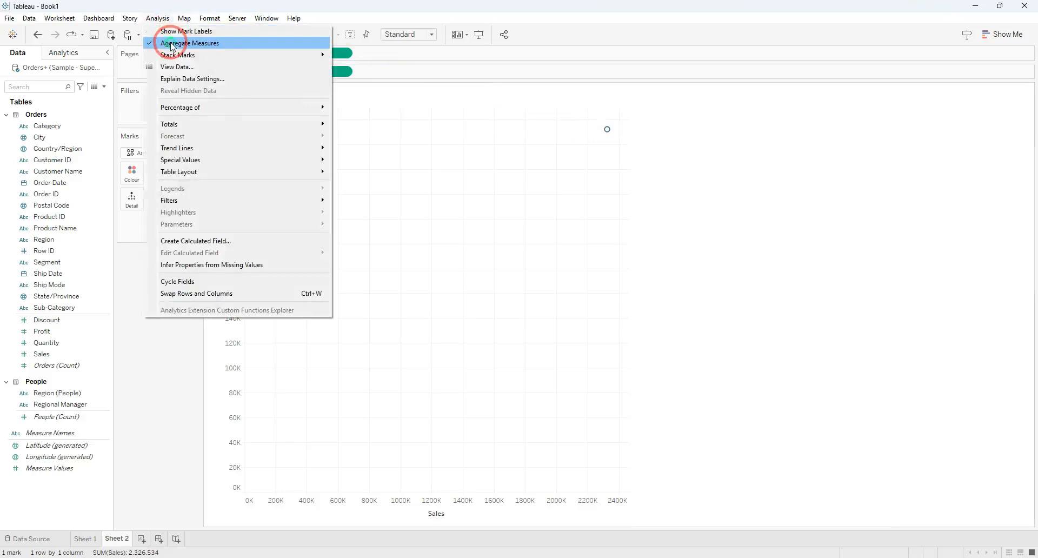
{"action": "left_click", "coordinate": [172, 44]}
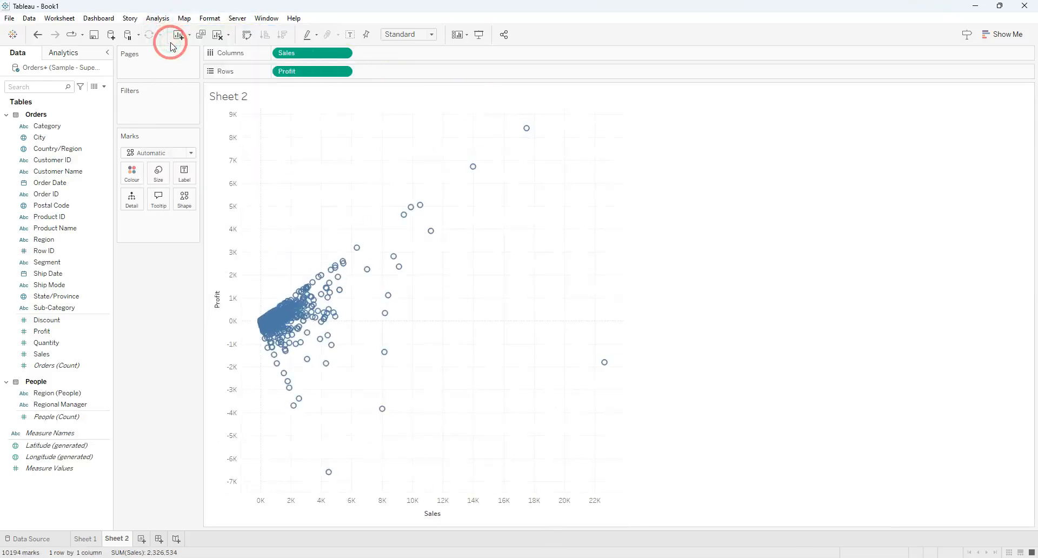
{"action": "left_click", "coordinate": [430, 36]}
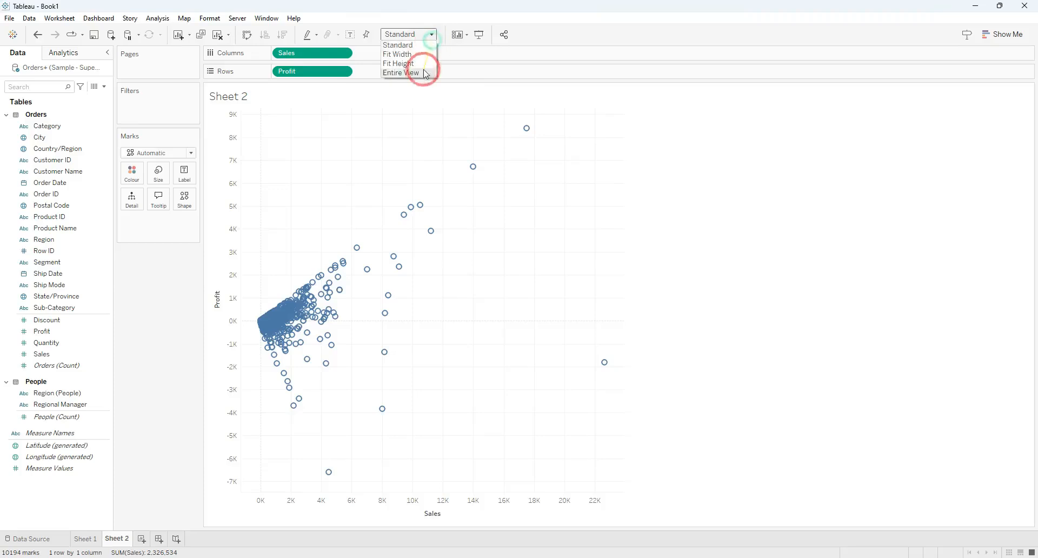
{"action": "left_click", "coordinate": [427, 73]}
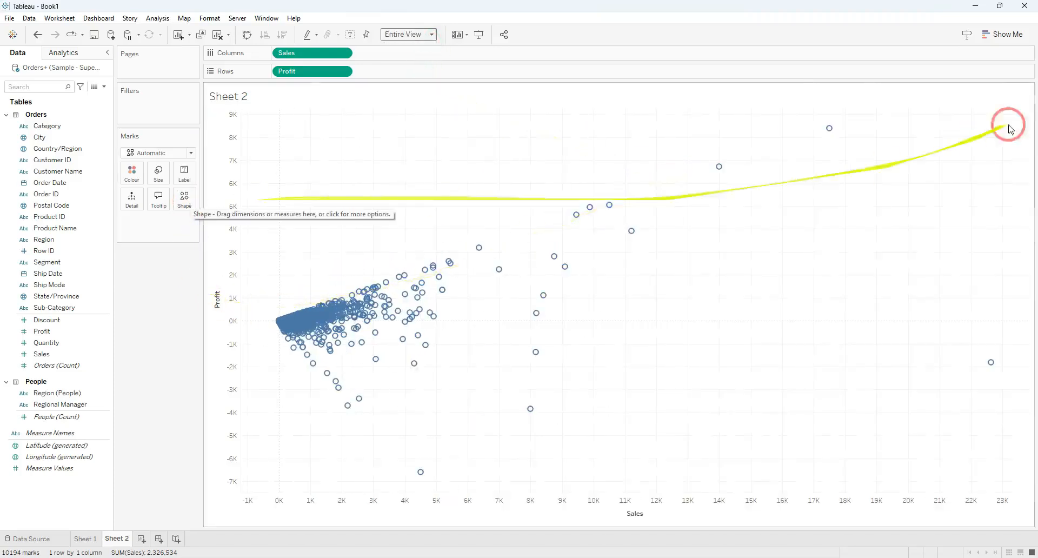
Apply the suggested scatter plot chart type and set the chart's fit to Entire View
{"action": "left_click", "coordinate": [1004, 35]}
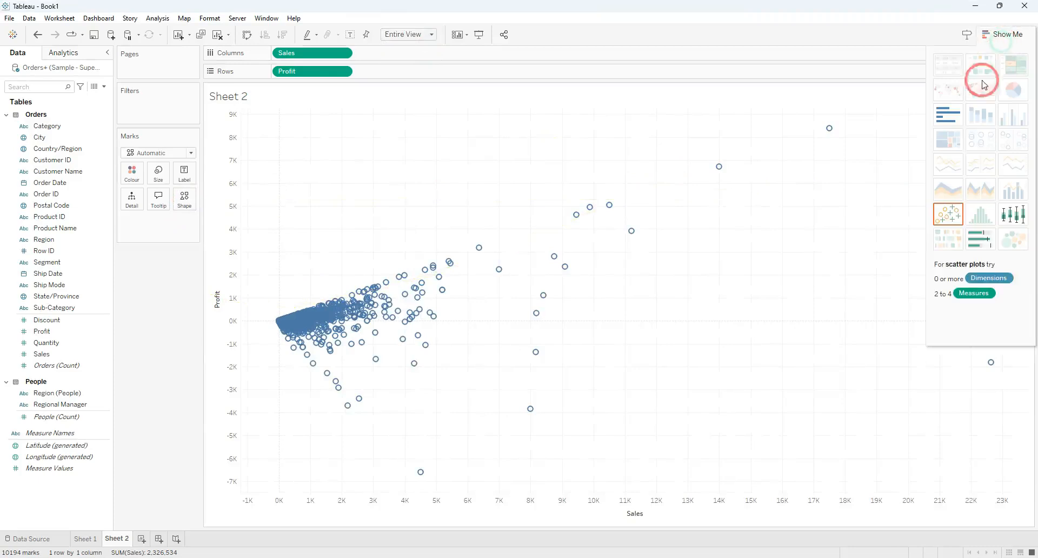
{"action": "left_click", "coordinate": [946, 219]}
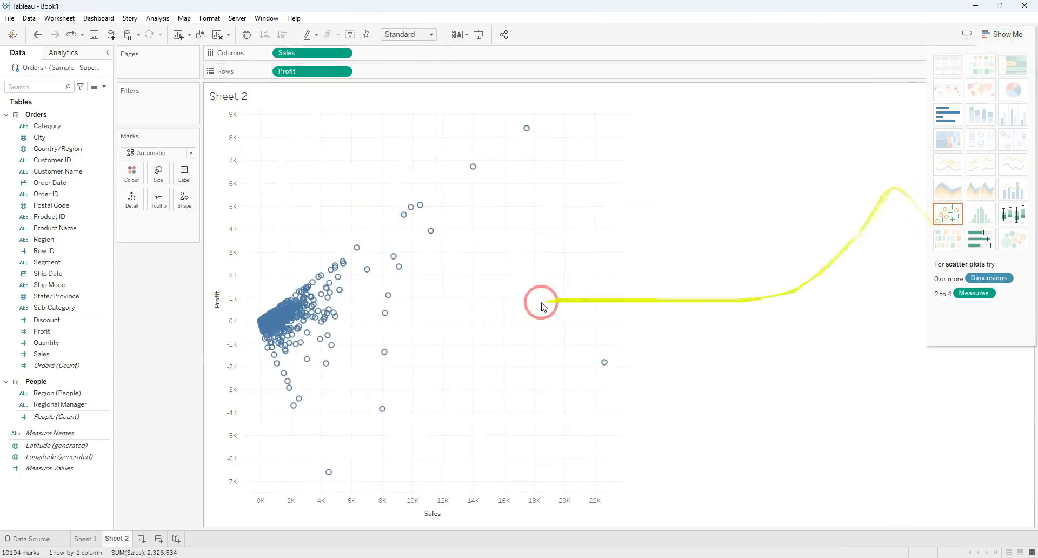
{"action": "left_click", "coordinate": [1007, 35]}
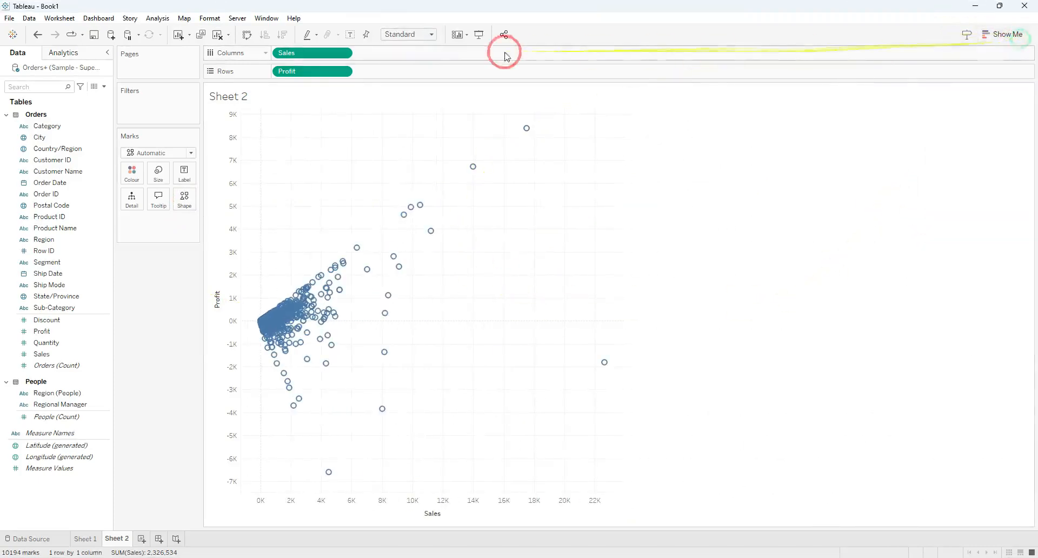
{"action": "left_click", "coordinate": [438, 37]}
{"action": "left_click", "coordinate": [419, 77]}
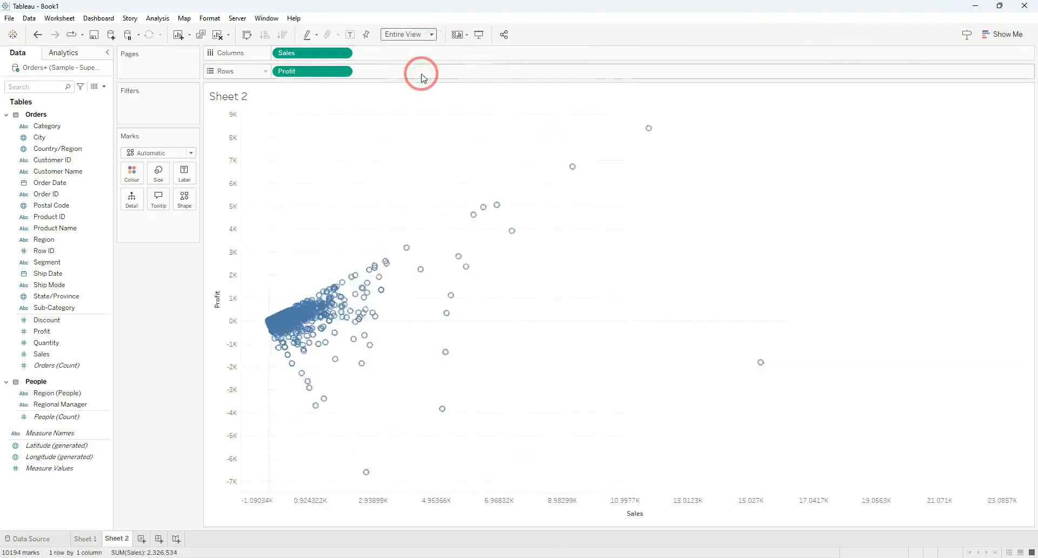
Change the shape of the scatter plot marks to filled circles
{"action": "left_click", "coordinate": [184, 199]}
{"action": "left_click", "coordinate": [182, 246]}
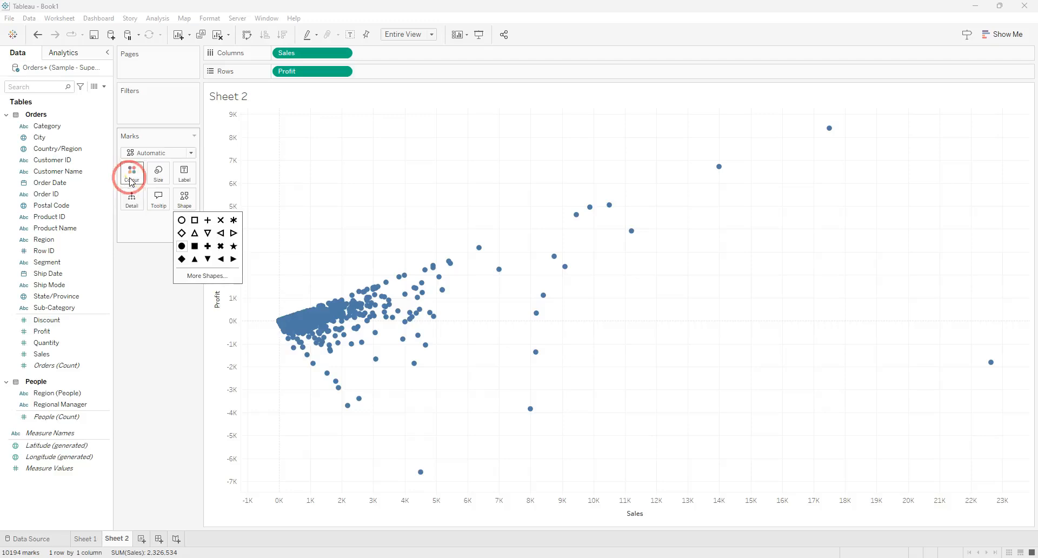
{"action": "left_click", "coordinate": [146, 290]}
Size the marks by Sales and enlarge the overall mark size to well above the midpoint
{"action": "left_click", "coordinate": [54, 343]}
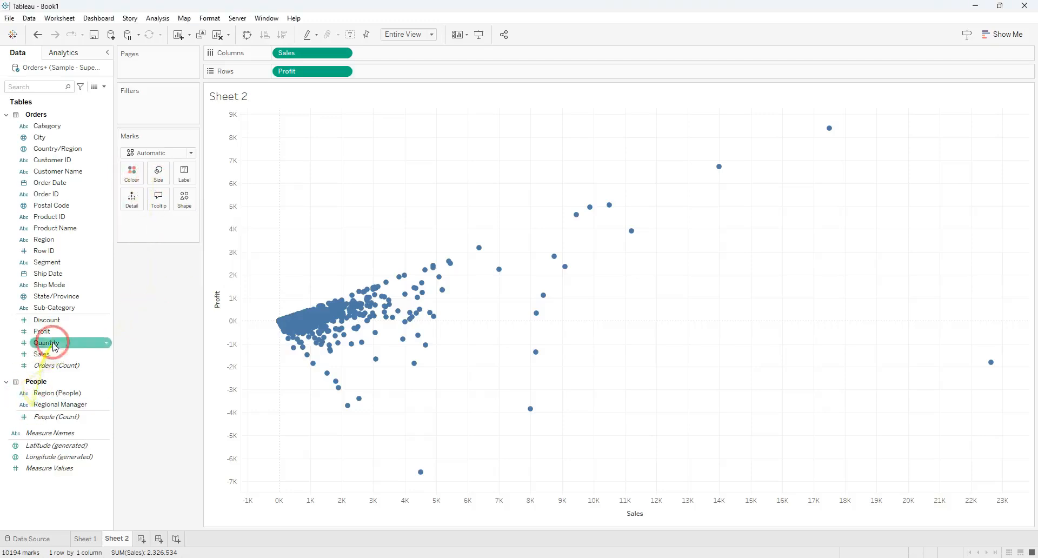
{"action": "left_click_drag", "start_coordinate": [41, 354], "coordinate": [158, 174]}
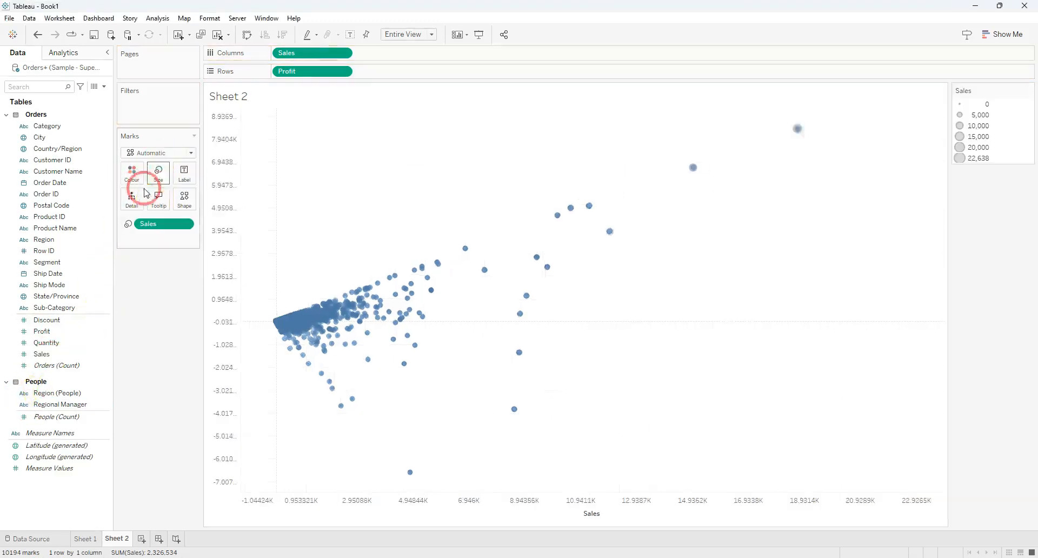
{"action": "left_click", "coordinate": [166, 183]}
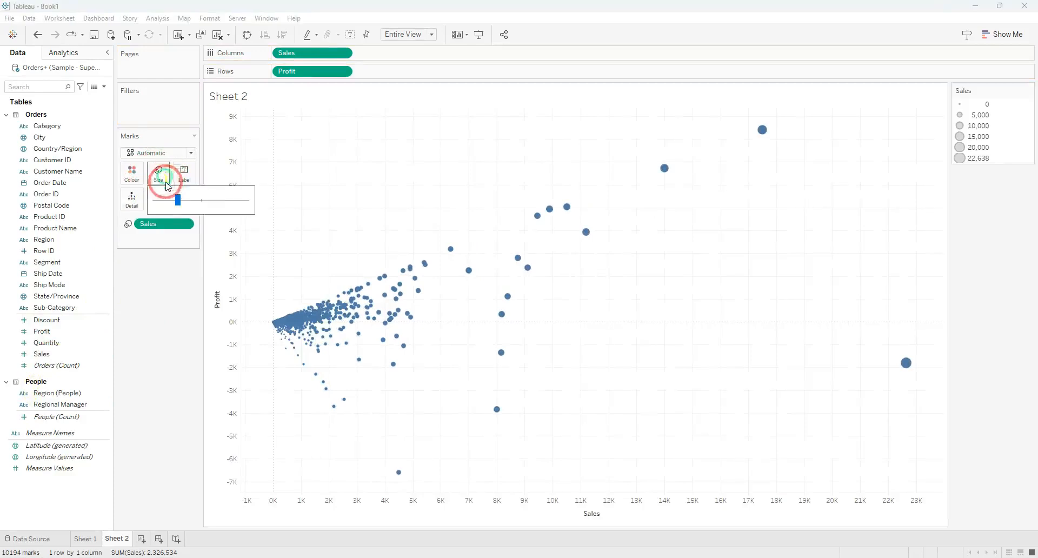
{"action": "left_click", "coordinate": [214, 201]}
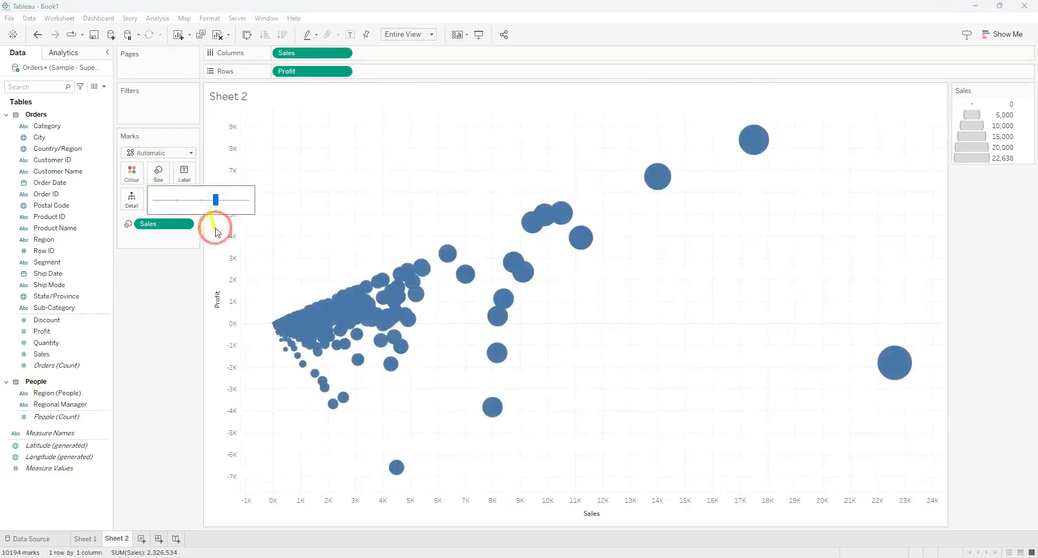
{"action": "left_click", "coordinate": [133, 374]}
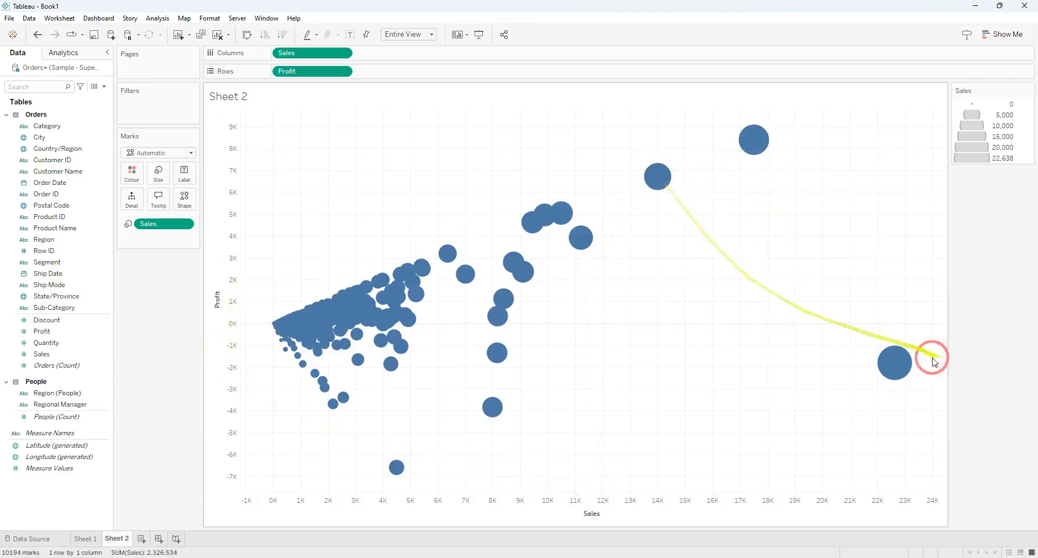
Add clusters to the scatter plot based on Profit and Sales, keeping the number of clusters automatic
{"action": "left_click", "coordinate": [38, 171]}
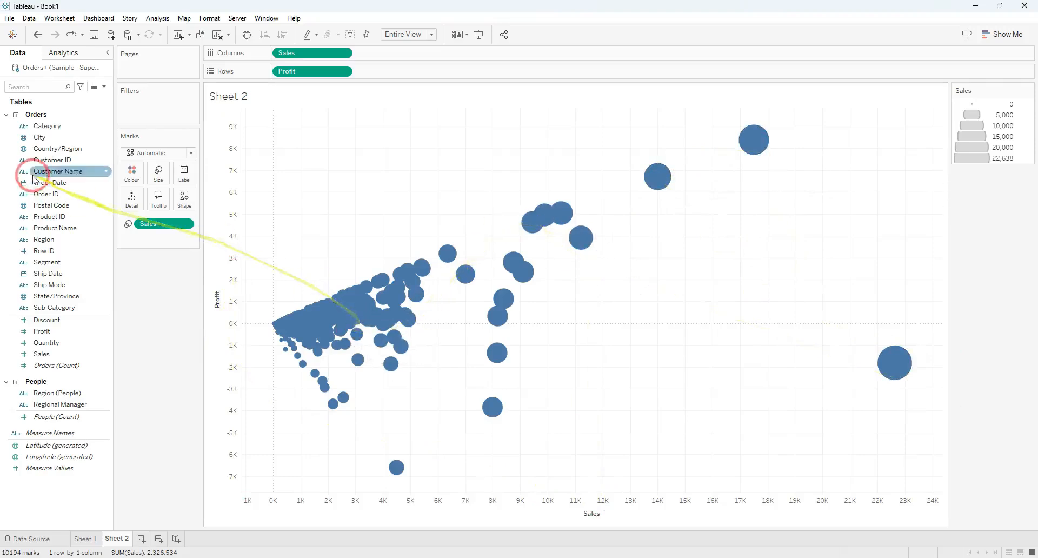
{"action": "left_click", "coordinate": [63, 53]}
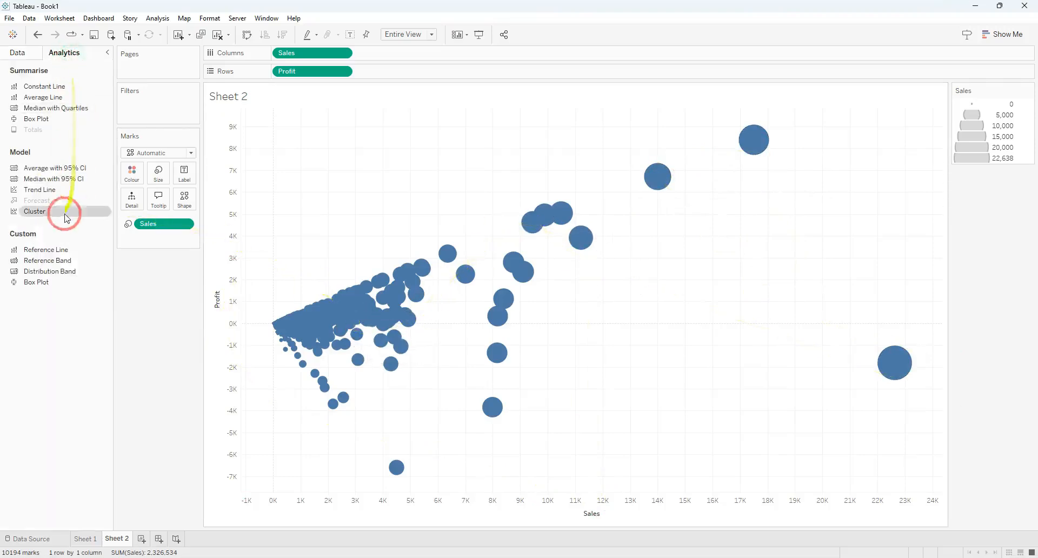
{"action": "left_click_drag", "start_coordinate": [64, 217], "coordinate": [292, 138]}
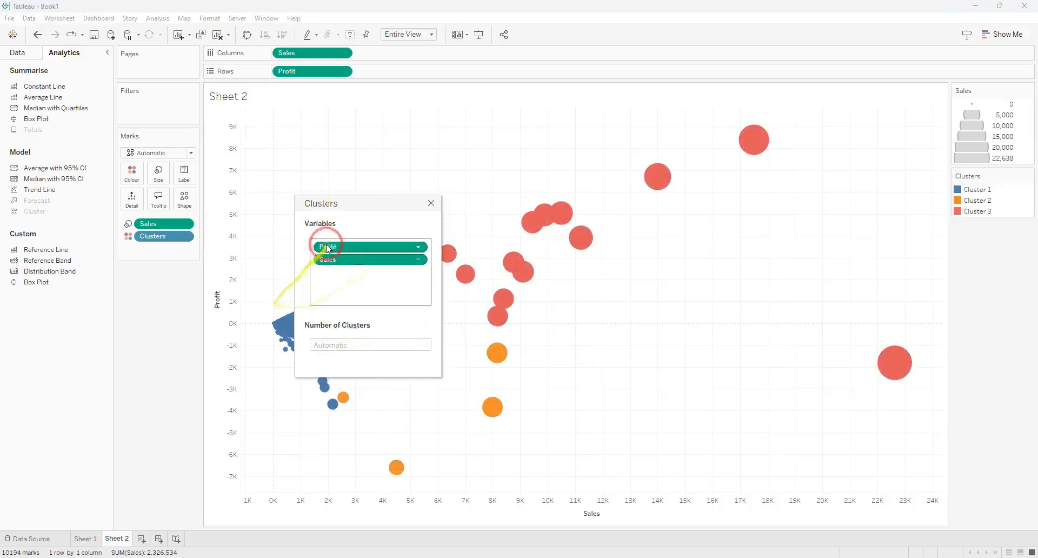
{"action": "left_click", "coordinate": [431, 204]}
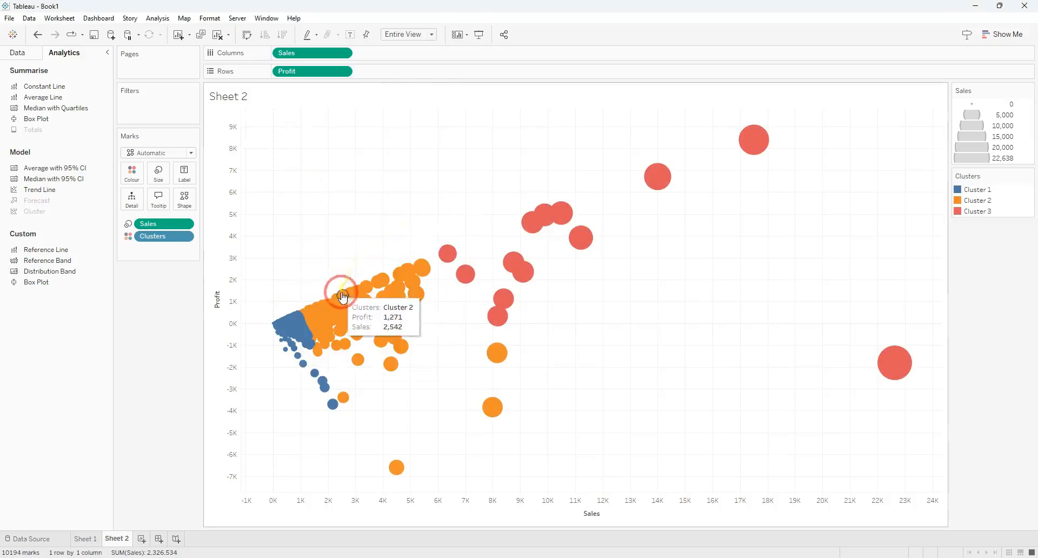
Move the Clusters and Sales legends underneath the Marks card, with Clusters above Sales
{"action": "left_click_drag", "start_coordinate": [950, 185], "coordinate": [173, 280]}
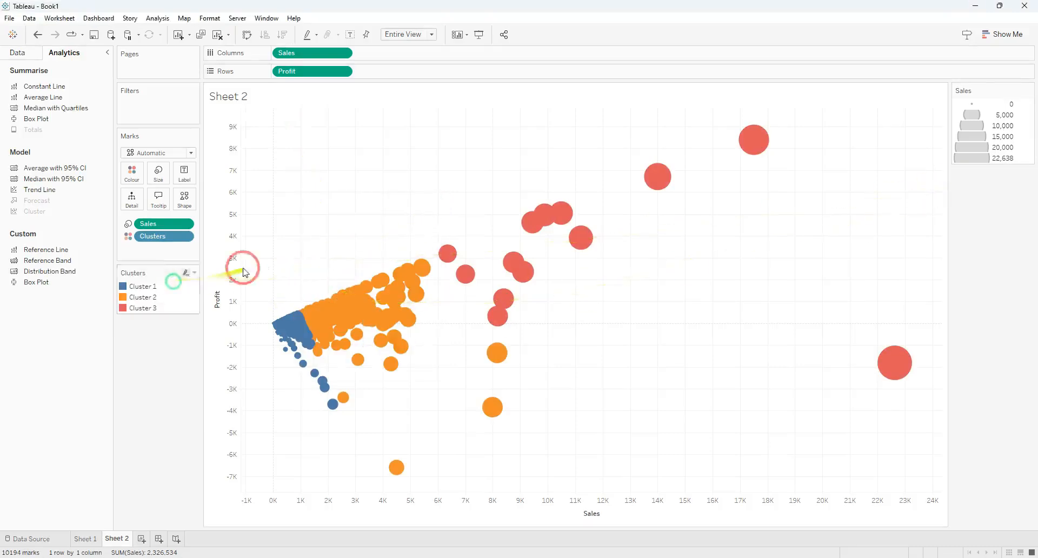
{"action": "left_click_drag", "start_coordinate": [968, 91], "coordinate": [154, 346]}
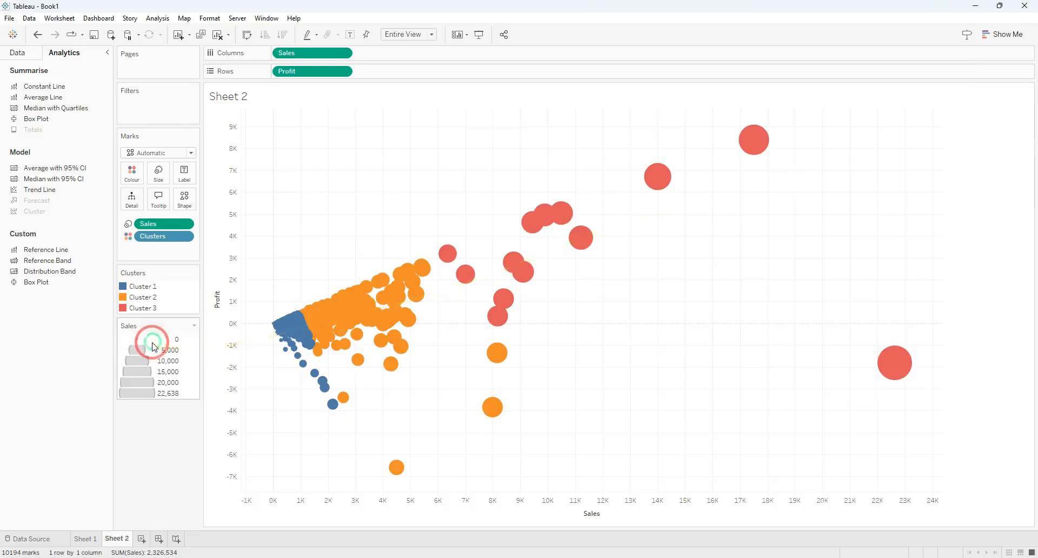
{"action": "mouse_move", "coordinate": [642, 263]}
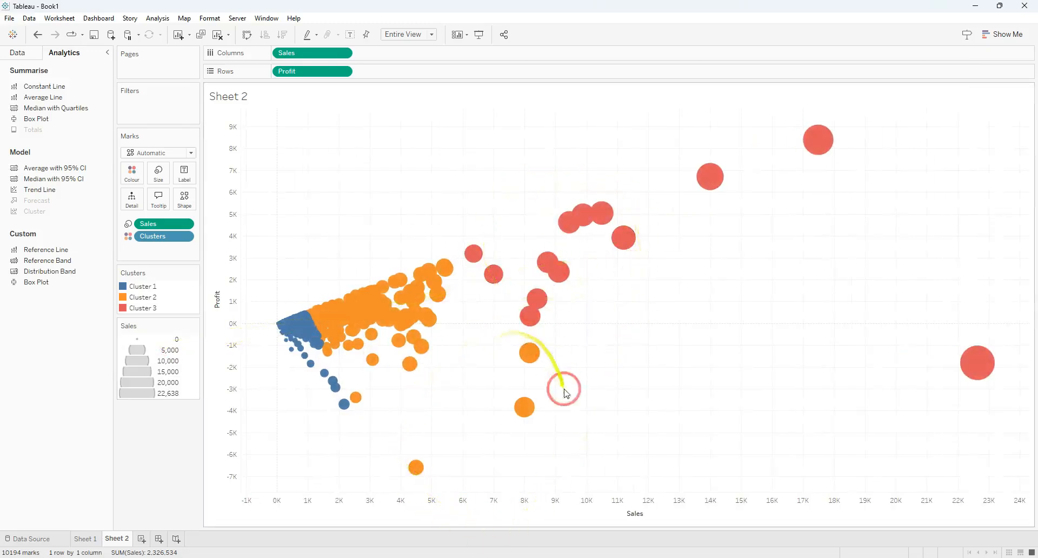
Add the Customer Name field to the tooltip of the scatter plot marks
{"action": "mouse_move", "coordinate": [985, 362]}
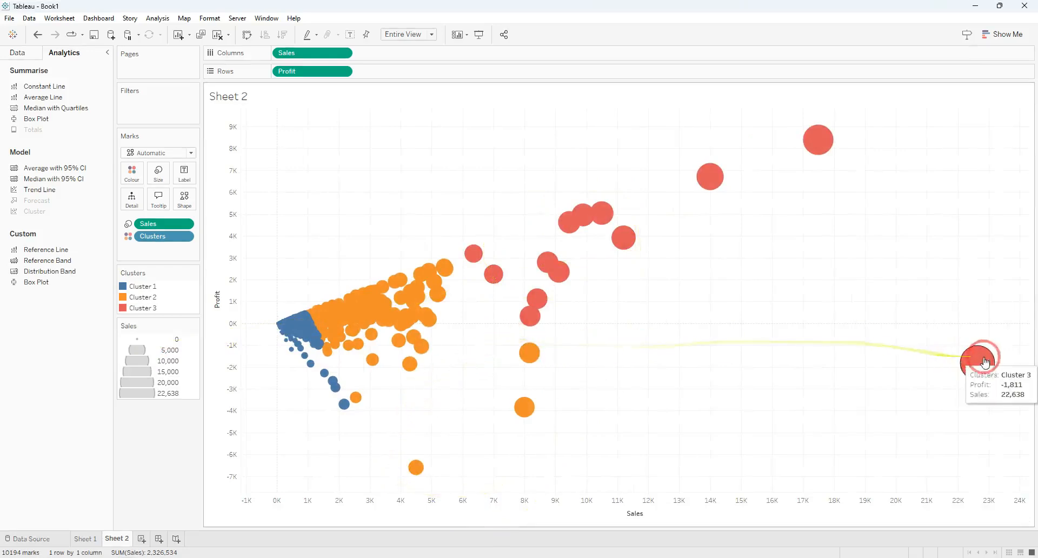
{"action": "mouse_move", "coordinate": [409, 479]}
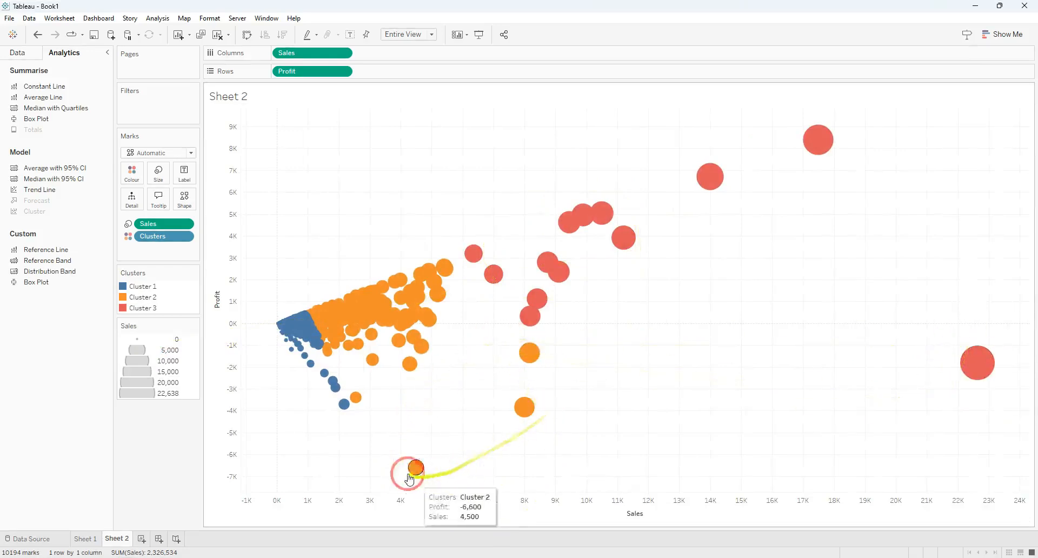
{"action": "mouse_move", "coordinate": [390, 336]}
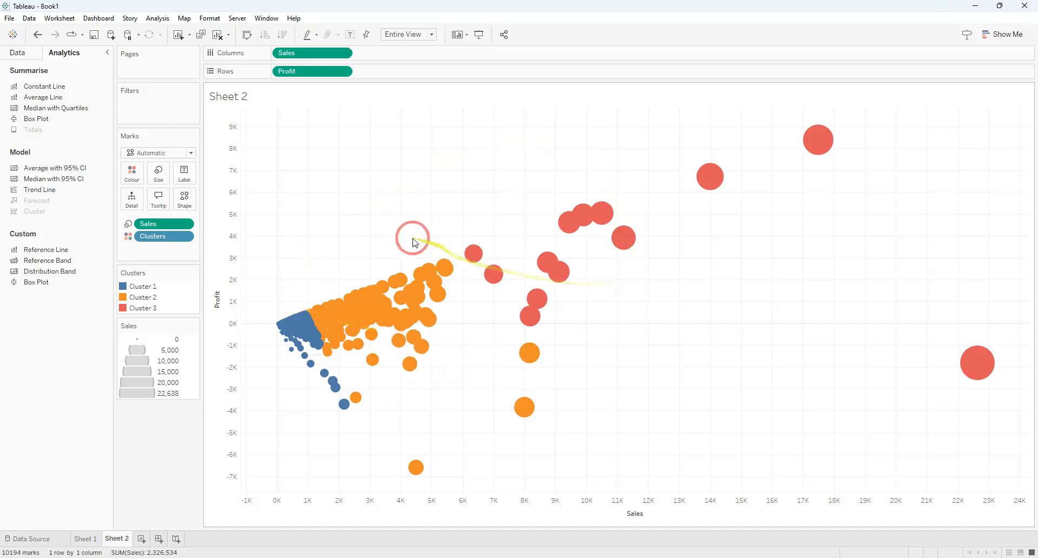
{"action": "left_click", "coordinate": [25, 55]}
{"action": "left_click_drag", "start_coordinate": [48, 193], "coordinate": [155, 202]}
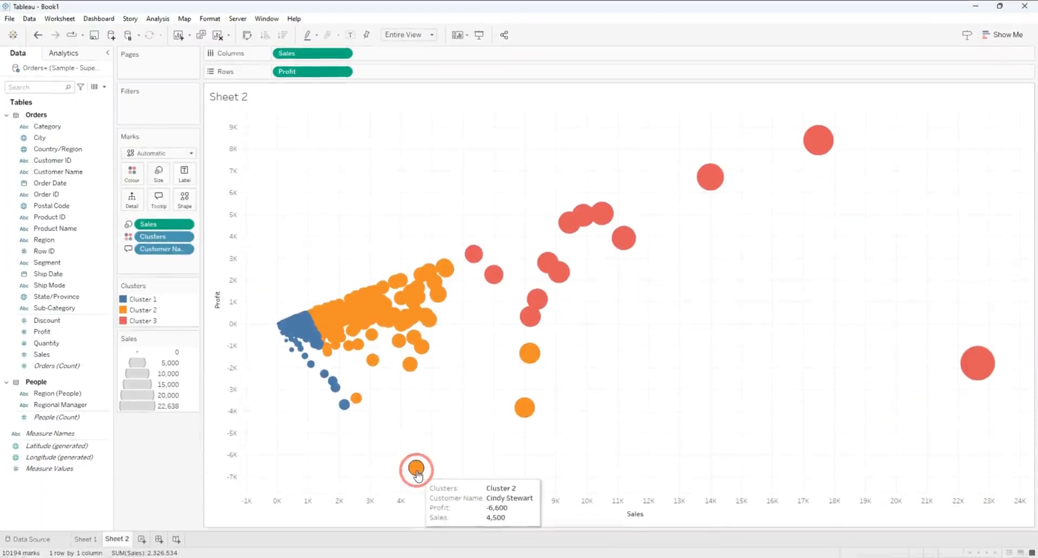
Split the scatter plot by Category, placing that field ahead of Sales on Columns
{"action": "mouse_move", "coordinate": [531, 409]}
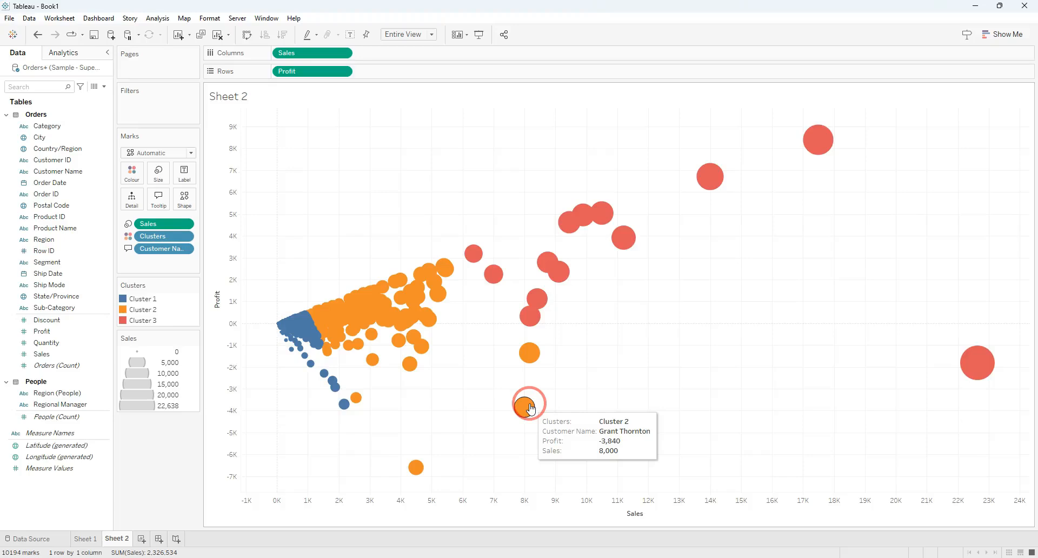
{"action": "mouse_move", "coordinate": [529, 361]}
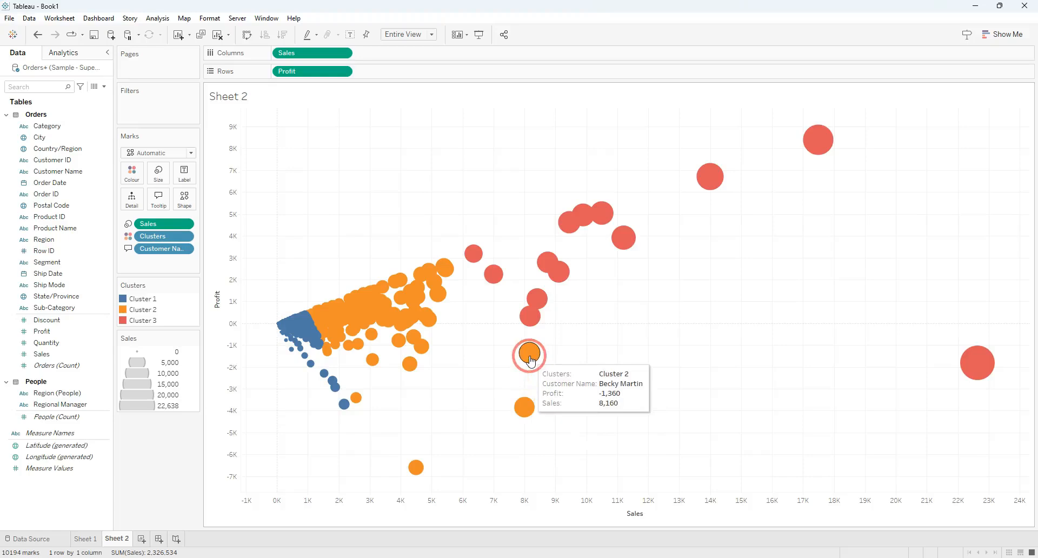
{"action": "mouse_move", "coordinate": [968, 371]}
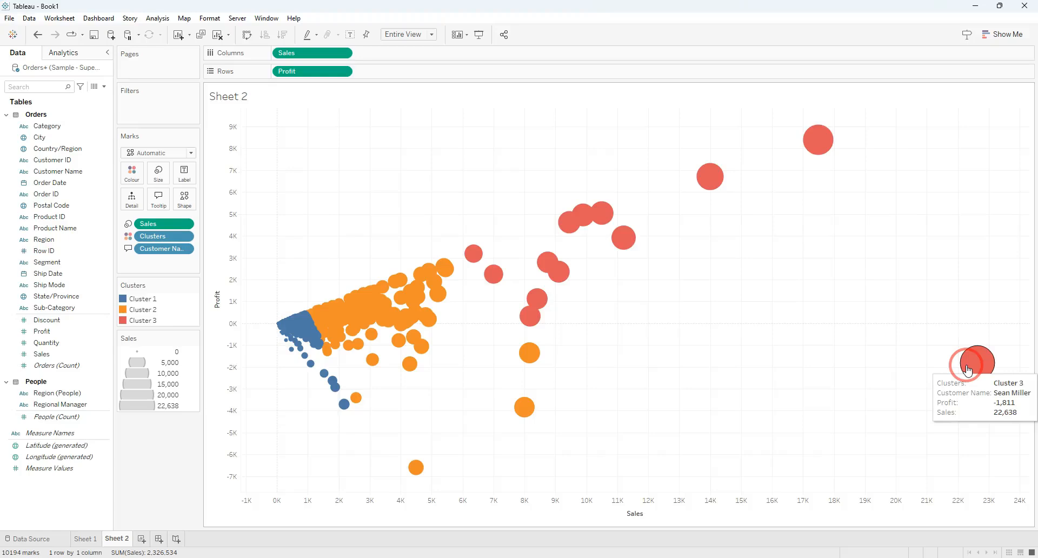
{"action": "left_click", "coordinate": [46, 128]}
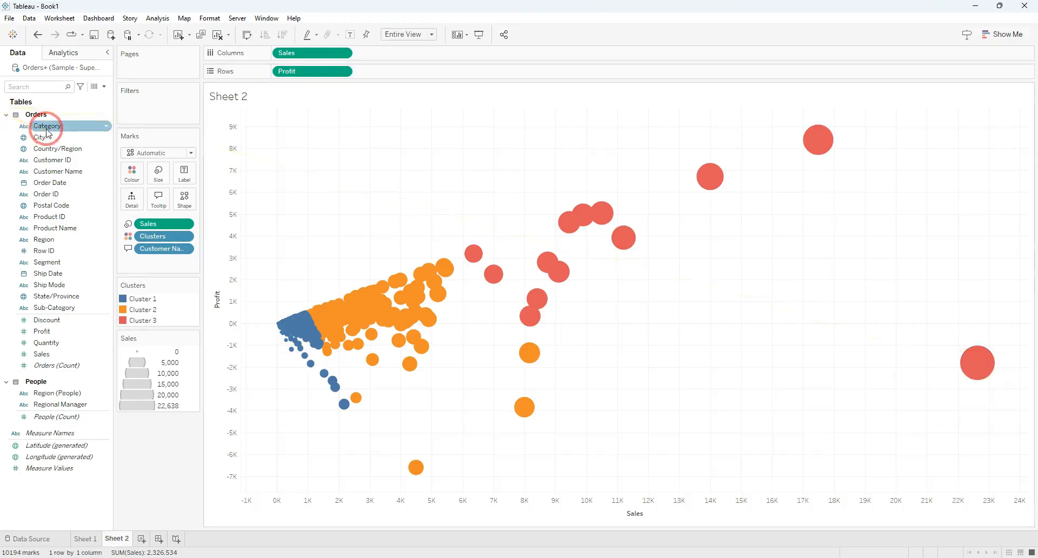
{"action": "left_click_drag", "start_coordinate": [47, 130], "coordinate": [279, 53]}
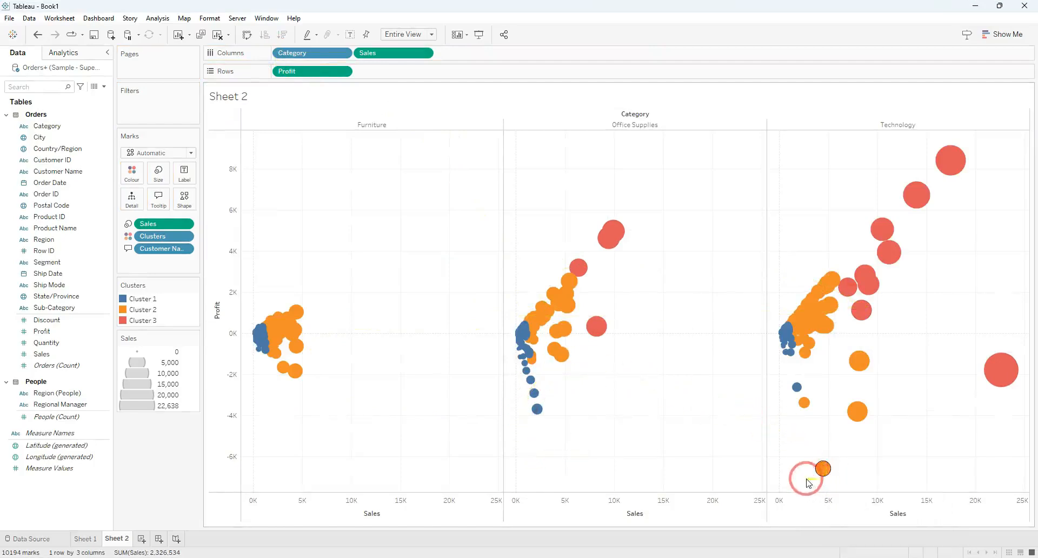
Highlight the Technology category's marks, examine its lowest-profit outlier, and clear the highlight
{"action": "left_click", "coordinate": [823, 470]}
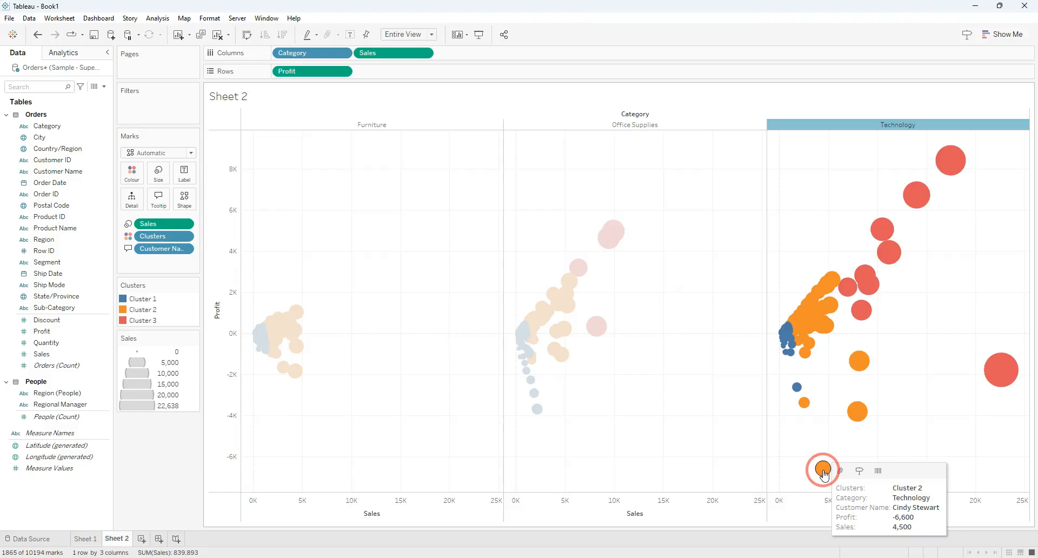
{"action": "left_click", "coordinate": [837, 122]}
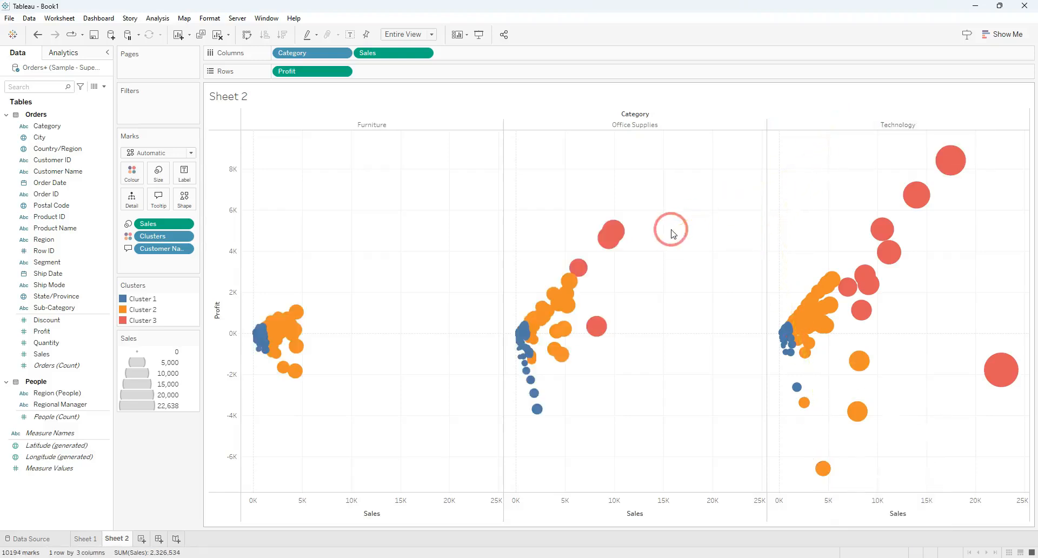